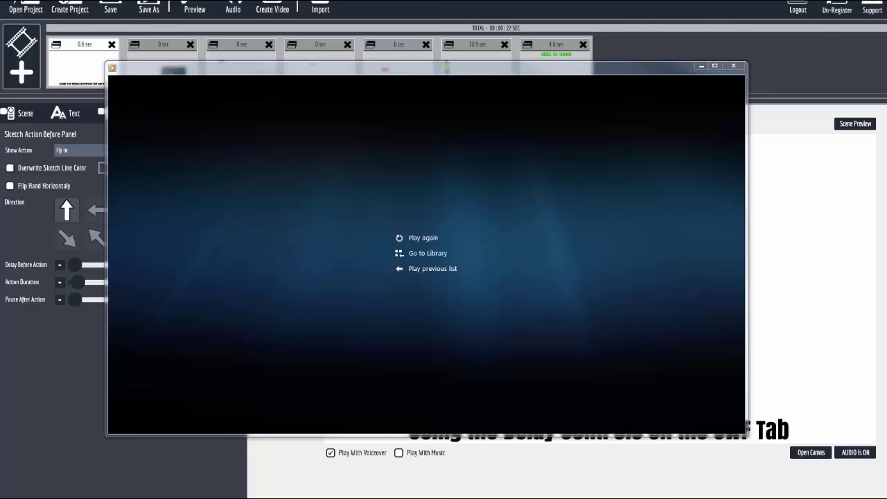
Play the SWF Tab Control 01 demo video in Windows Media Player, then replay it to the end
mouse_move(592, 377)
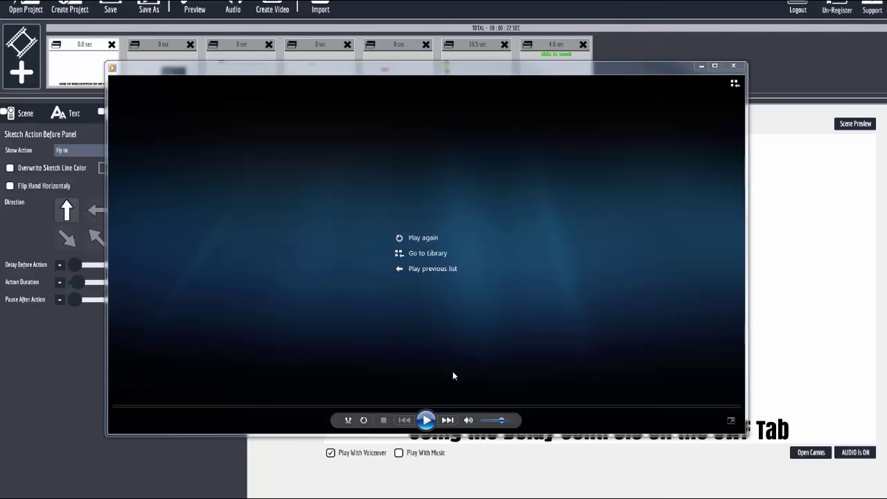
left_click(426, 419)
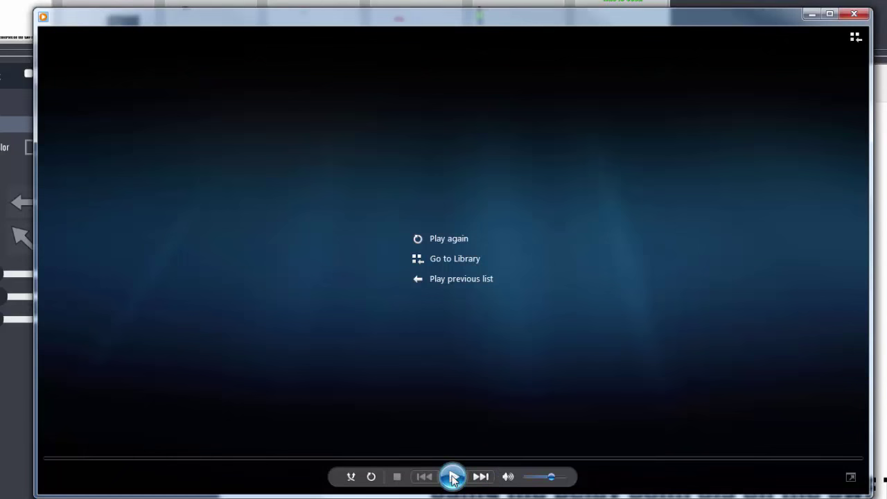
left_click(454, 476)
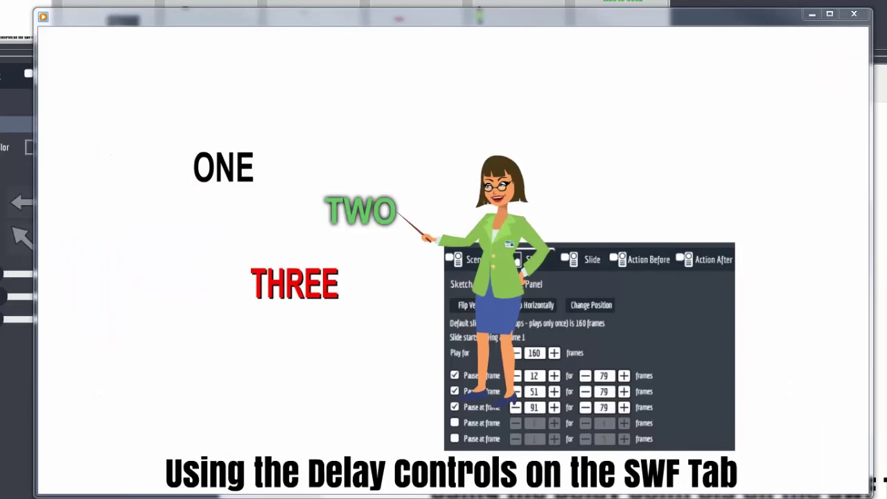
mouse_move(636, 367)
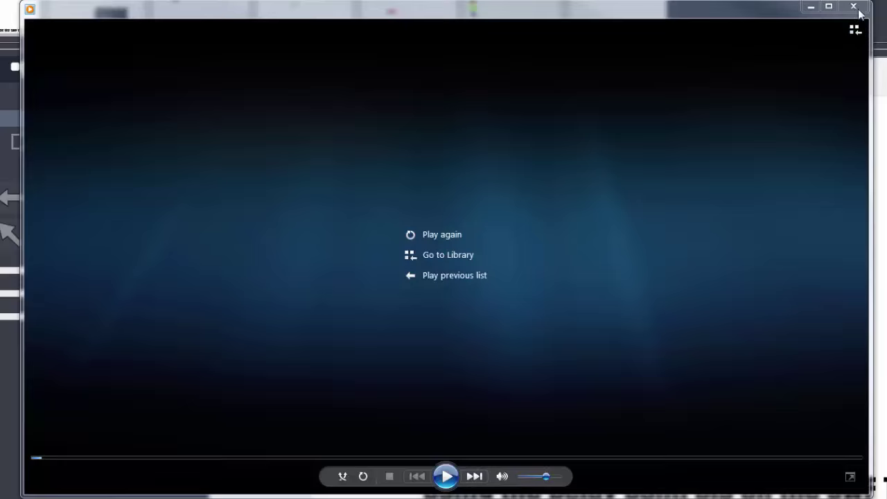
Close Windows Media Player and preview Explaindio's second scene showing the SWF pause settings
left_click(857, 9)
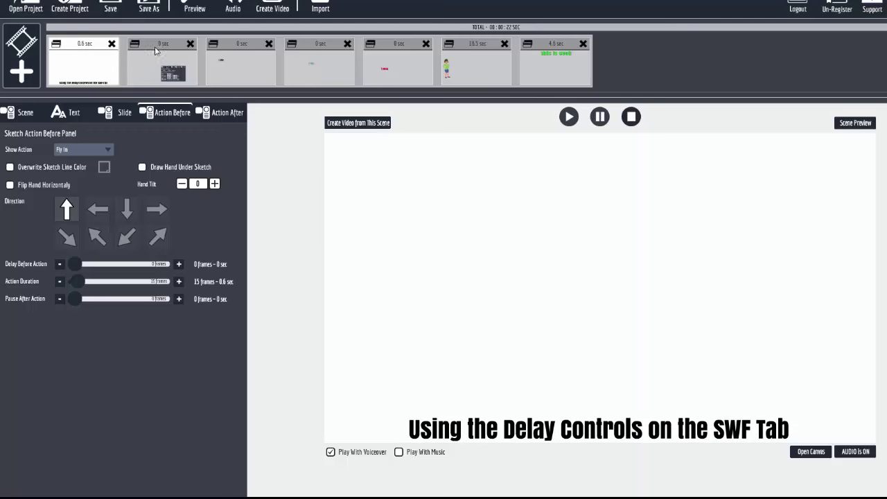
left_click(155, 45)
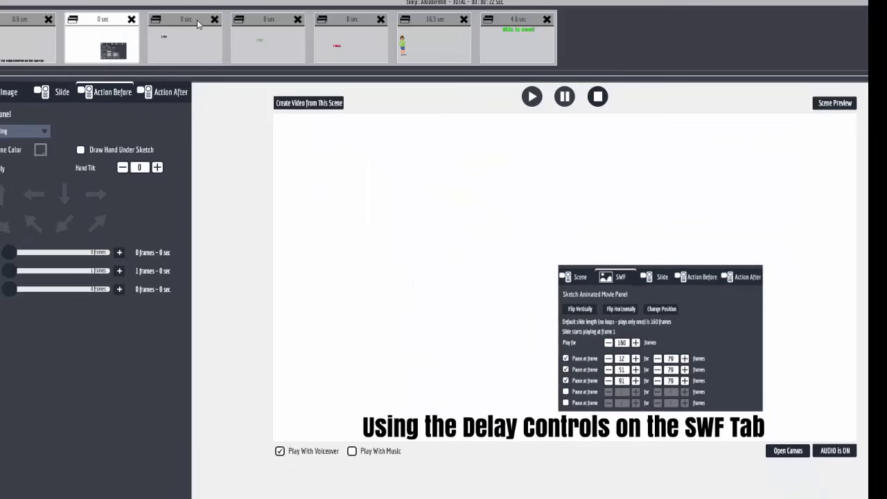
Preview the ONE, TWO, THREE, businesswoman and This is Cool! scenes, then return to the 16.5 sec scene
left_click(200, 24)
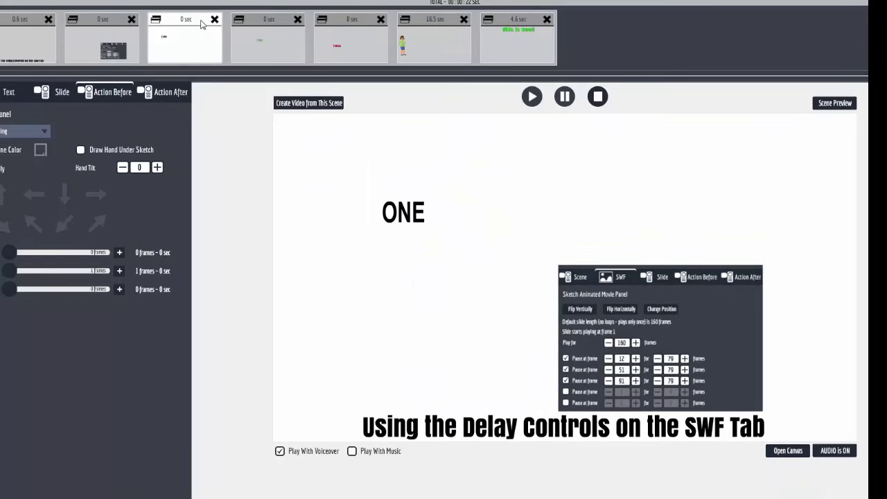
left_click(262, 22)
left_click(351, 25)
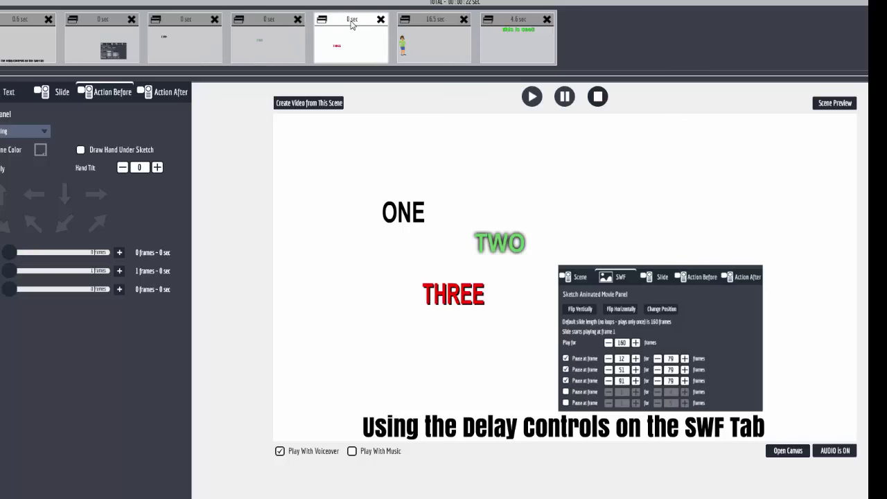
left_click(430, 22)
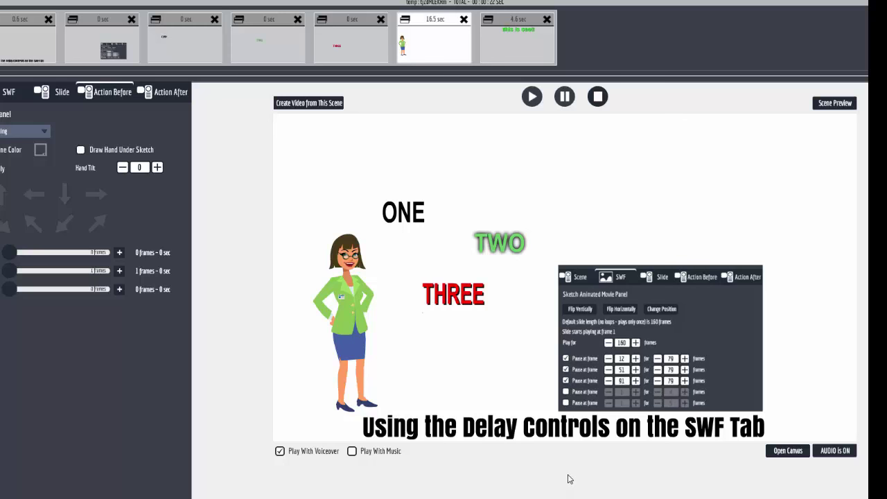
left_click(506, 21)
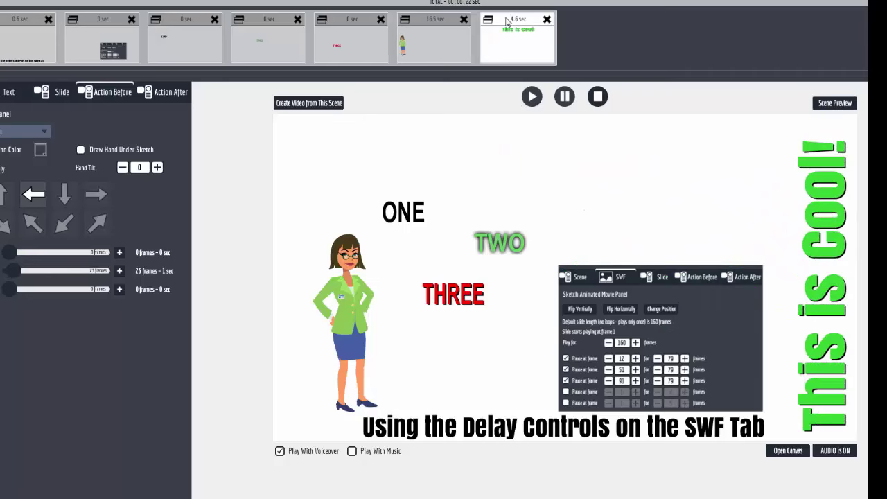
left_click(427, 27)
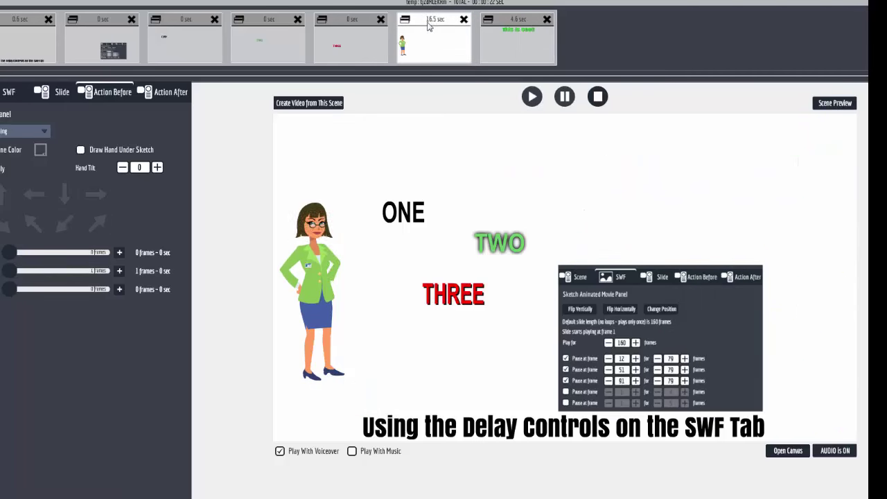
Open the scene canvas and drag the businesswoman's entry start point to the far left
left_click(789, 451)
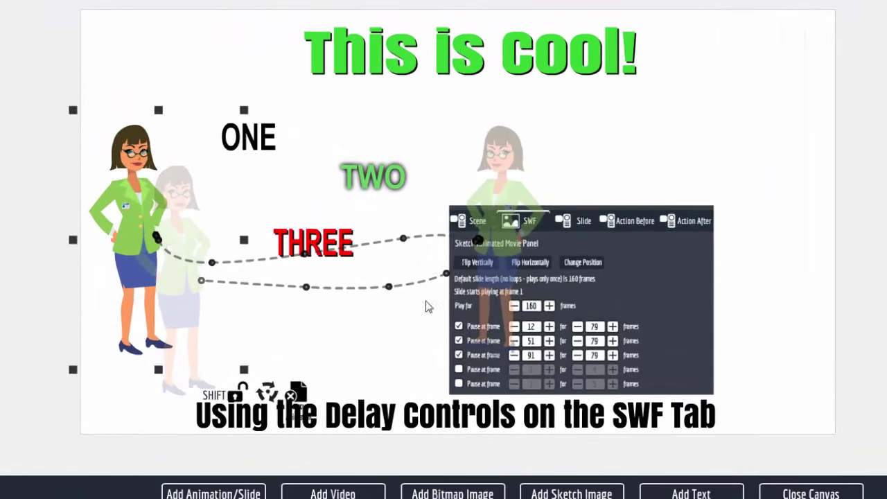
left_click(187, 196)
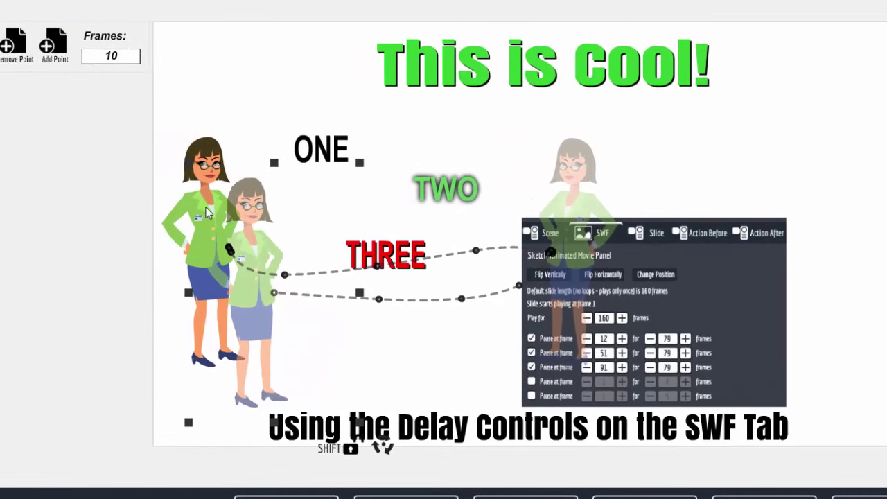
left_click(197, 161)
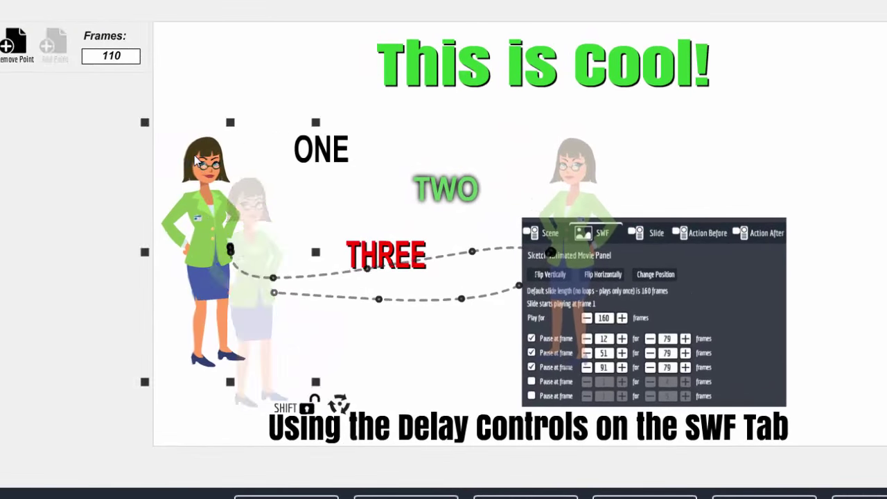
left_click_drag(202, 215, 79, 237)
Move the woman's middle path position onto the standing woman
left_click(213, 222)
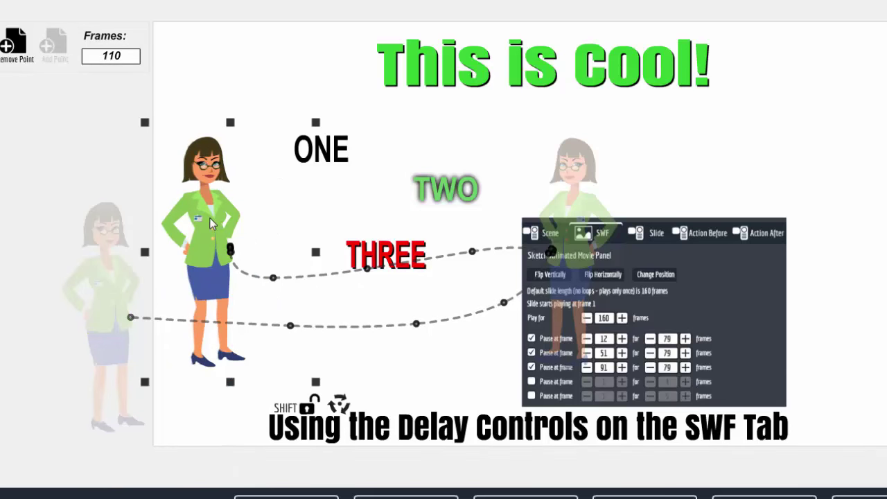
left_click(116, 259)
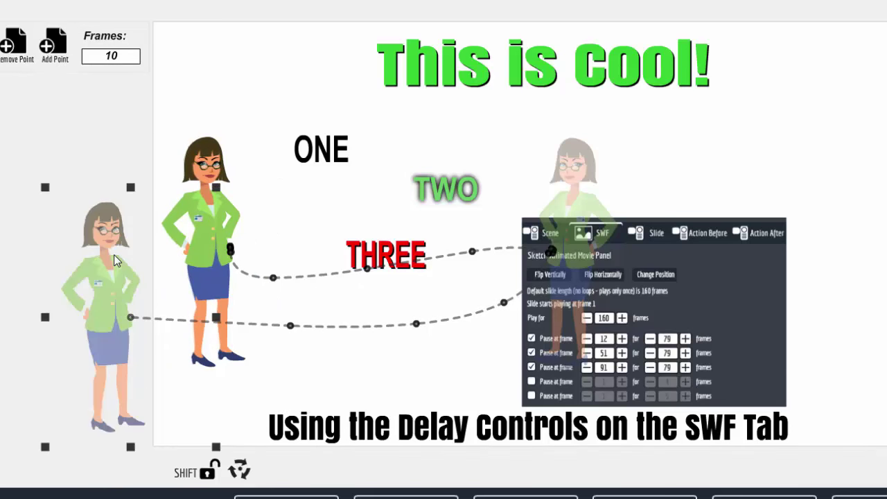
left_click(221, 227)
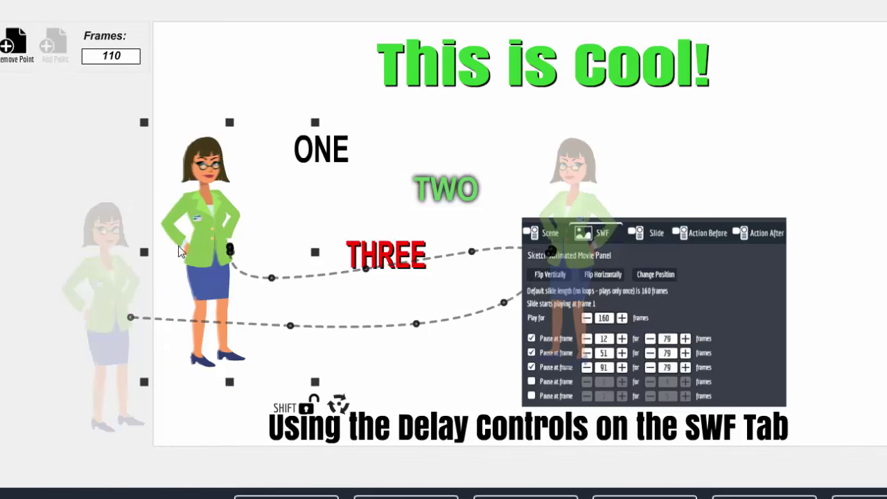
left_click(203, 221)
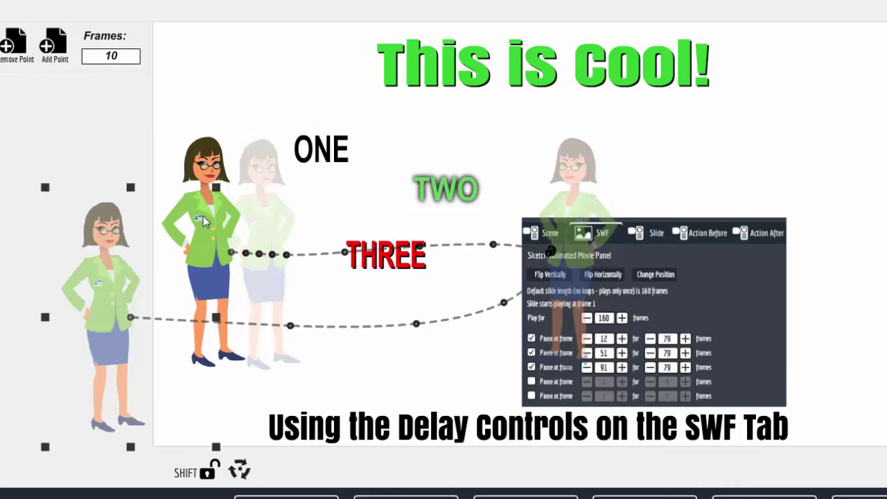
left_click(210, 149)
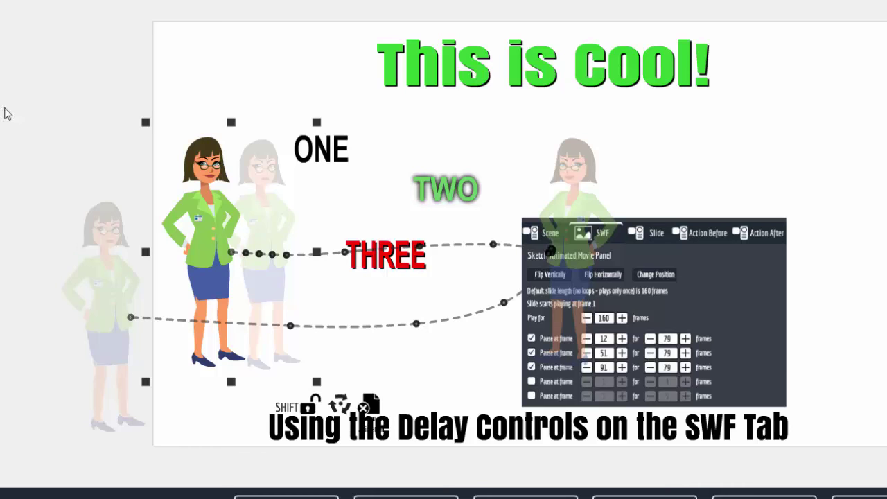
left_click(270, 220)
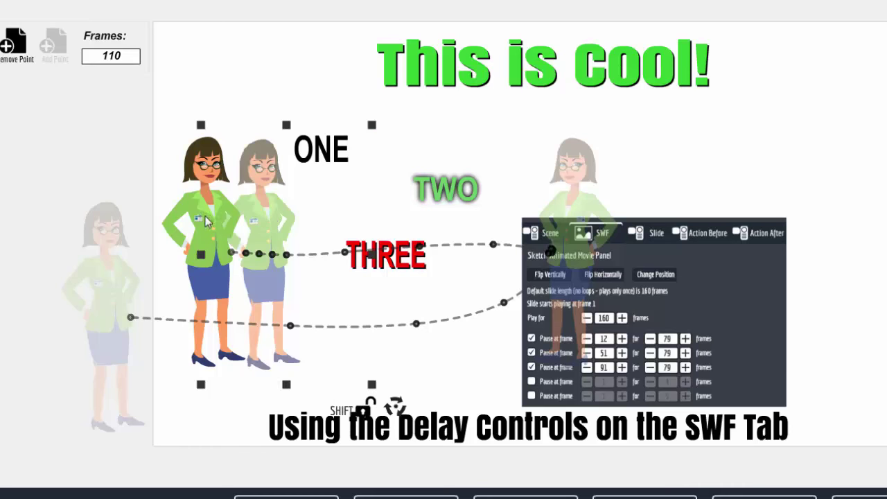
left_click_drag(258, 221, 204, 214)
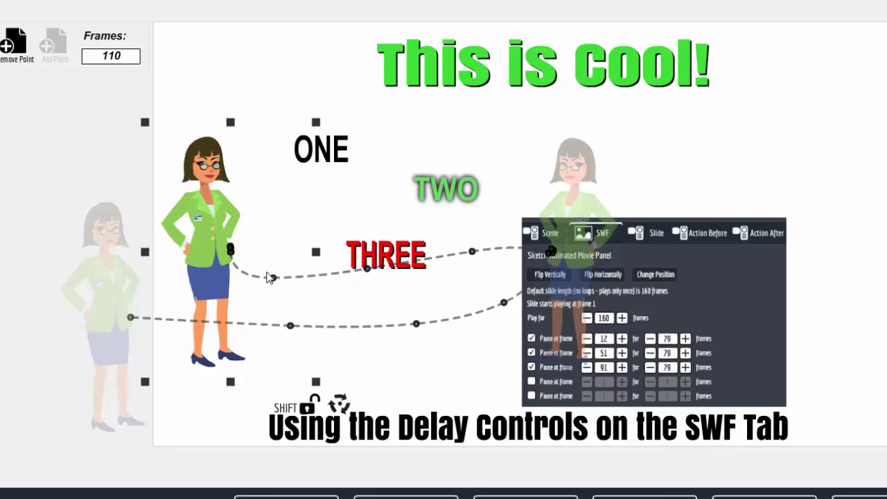
Drag the woman's motion-path start point onto the standing woman
left_click(366, 269)
left_click(215, 248)
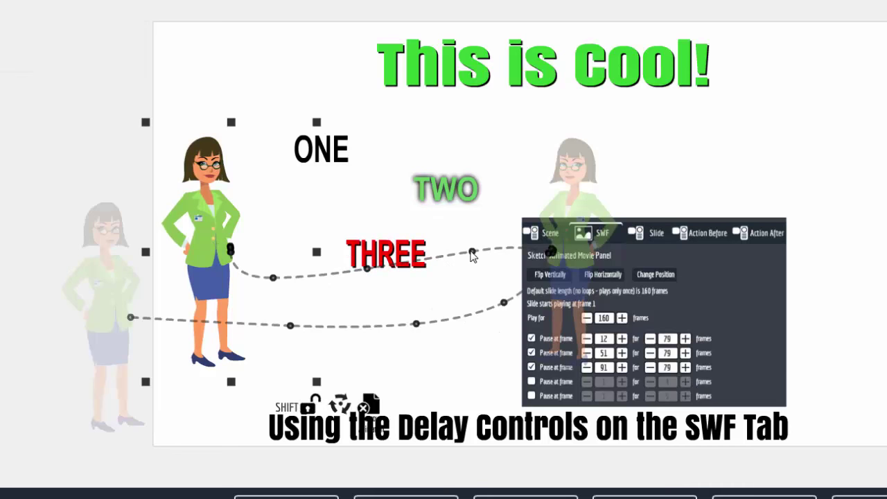
left_click(574, 205)
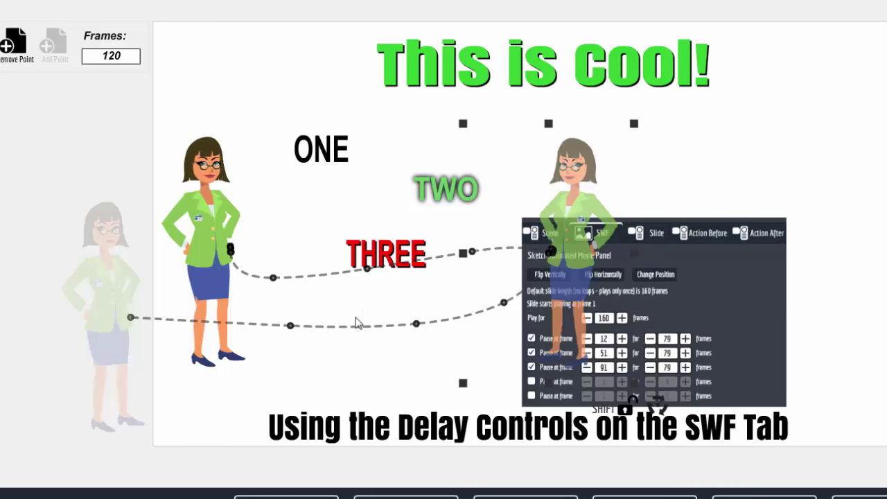
left_click_drag(98, 295, 230, 264)
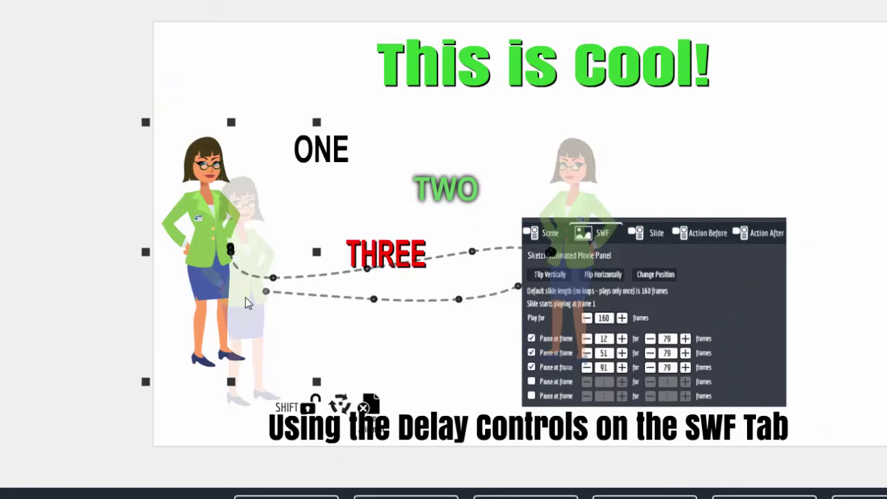
Nudge the faded second copy of the woman slightly to the right of the standing woman
left_click(245, 297)
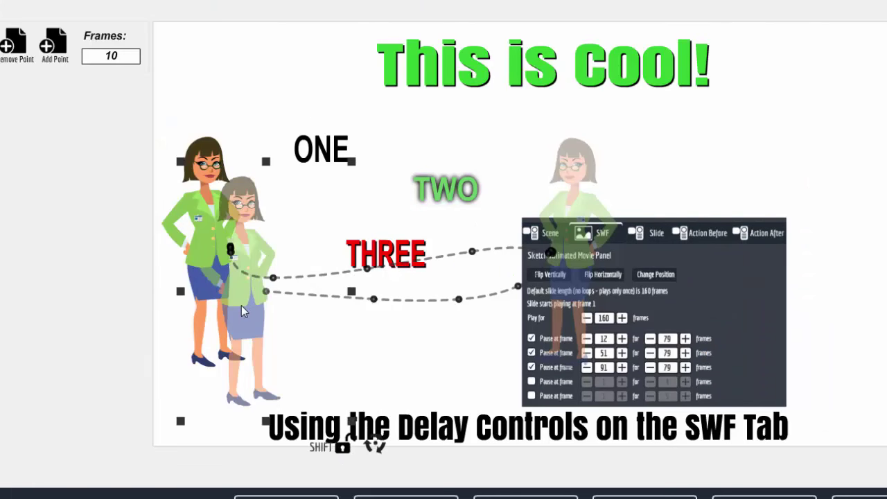
left_click_drag(242, 312, 254, 316)
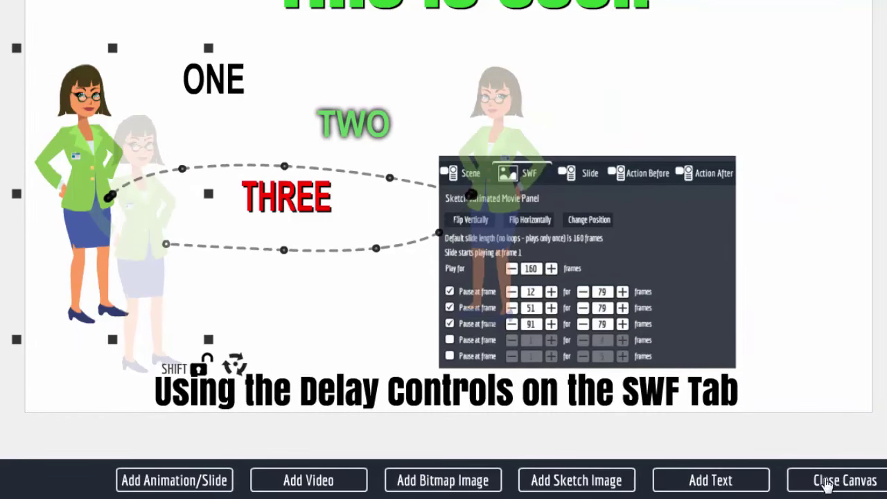
left_click(844, 484)
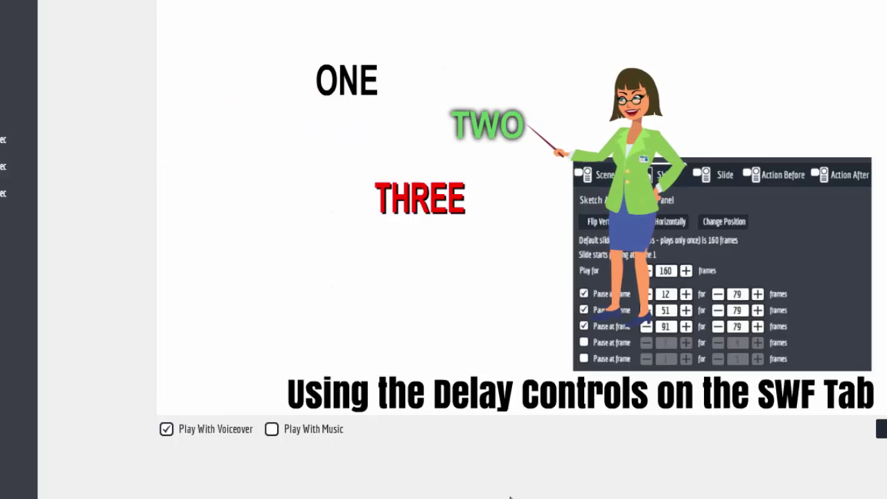
mouse_move(510, 498)
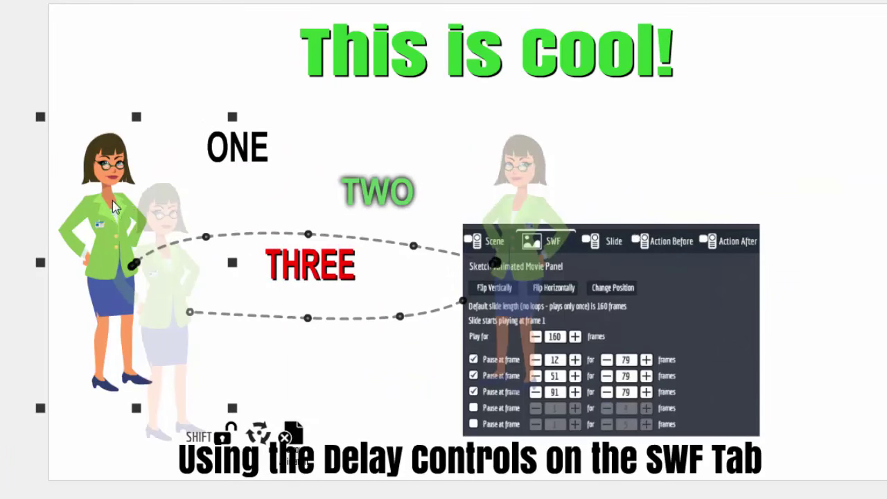
left_click(524, 193)
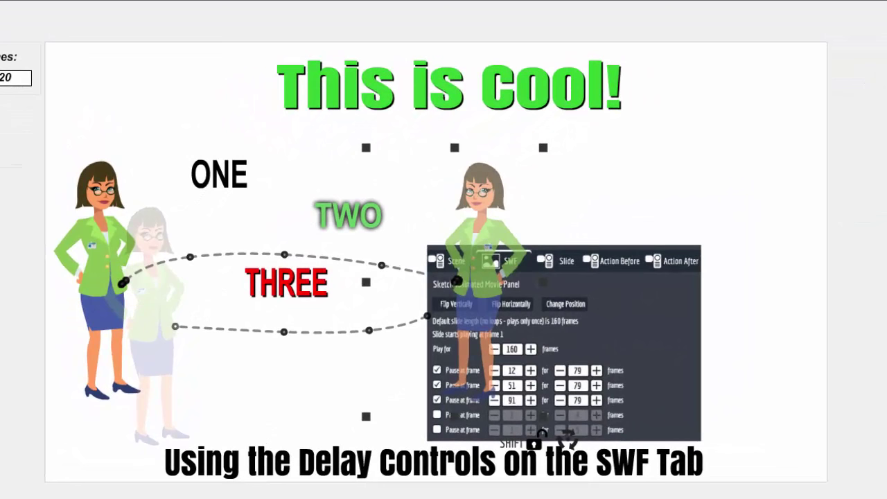
left_click(153, 334)
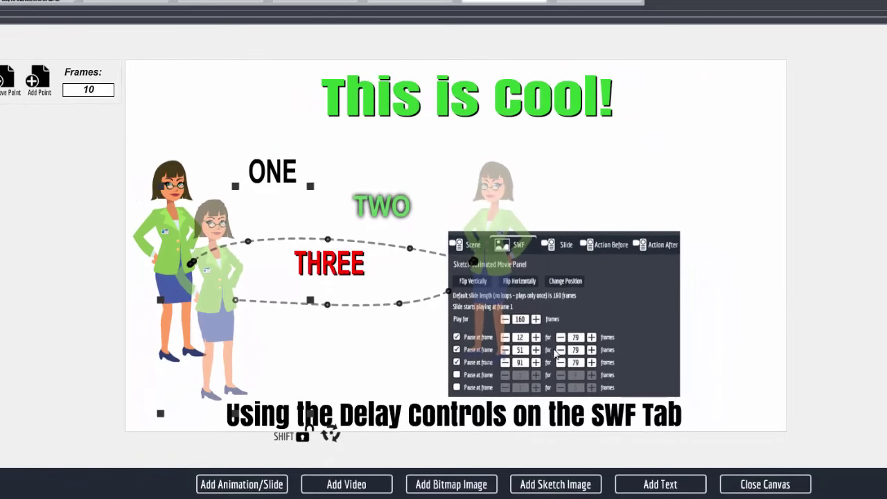
left_click(764, 484)
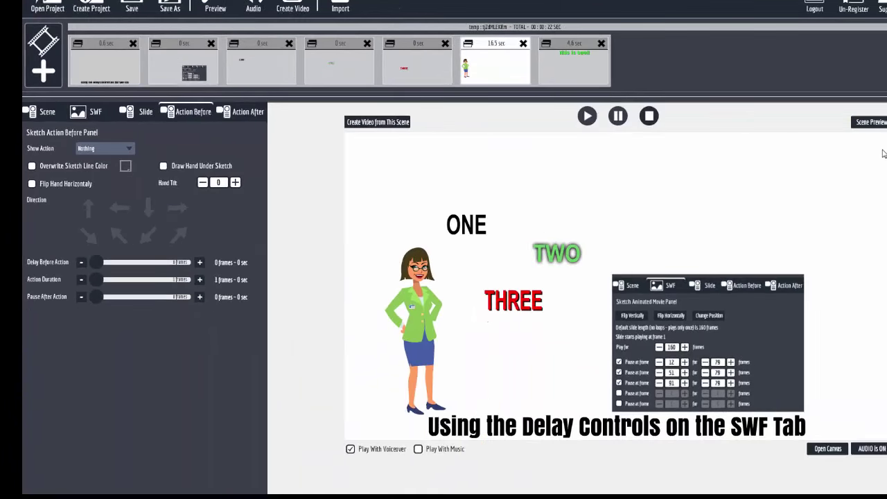
Play the scene in Scene Preview through to the This is Cool! text
left_click(874, 123)
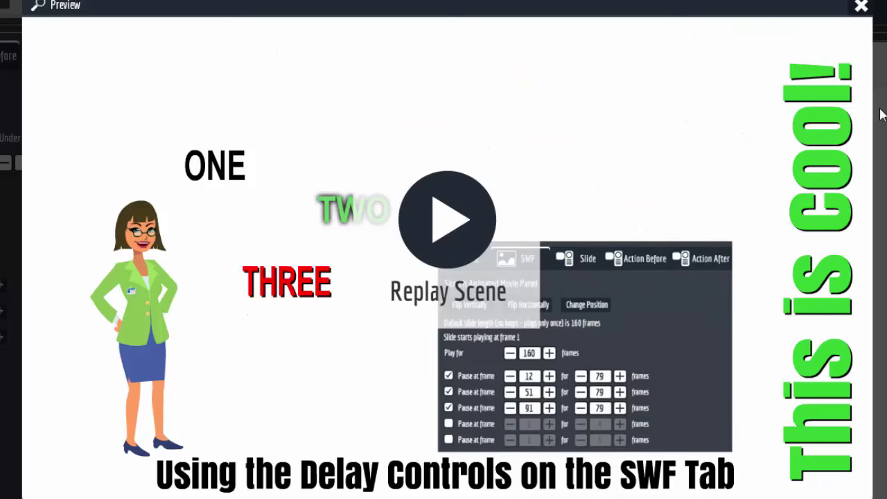
Close the Preview window to return to the businesswoman scene with ONE, TWO, THREE
left_click(860, 7)
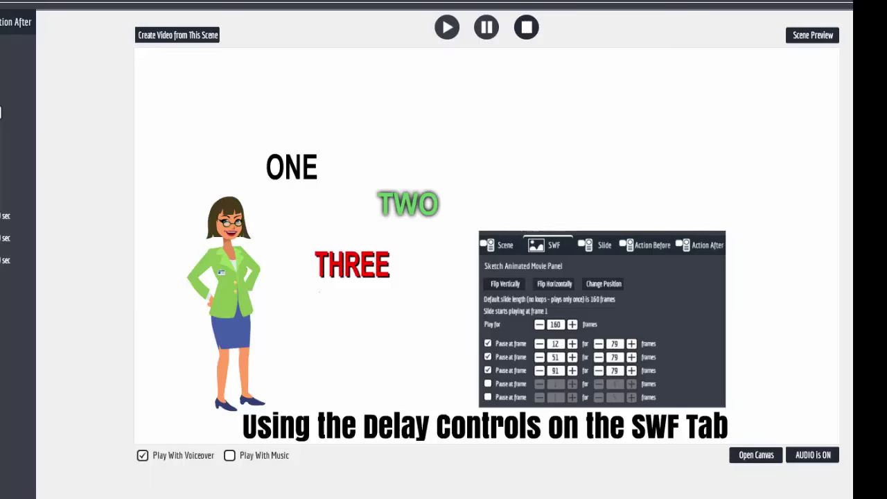
Reopen the canvas editor and dismiss the Add Slide Selection dialog without adding a slide
left_click(750, 459)
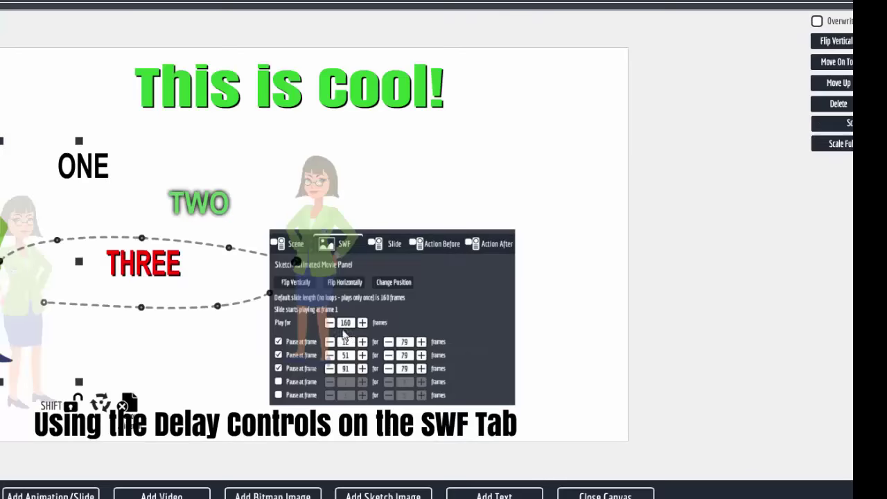
left_click(61, 493)
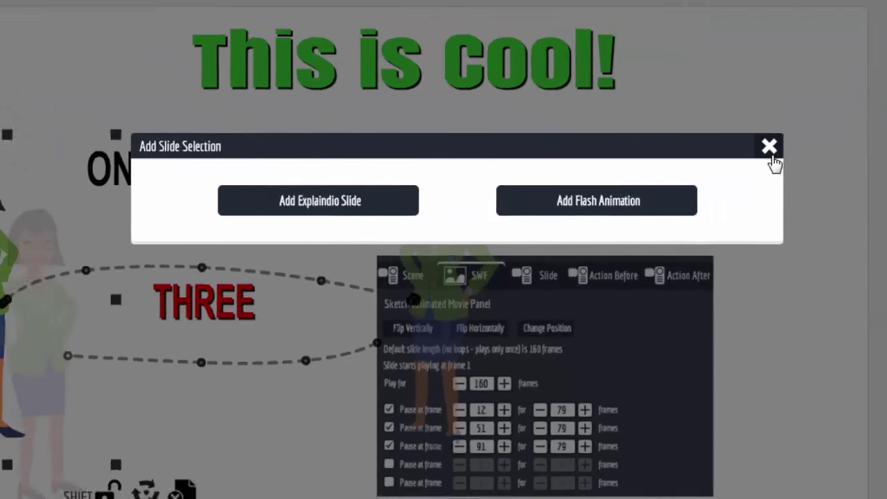
left_click(846, 109)
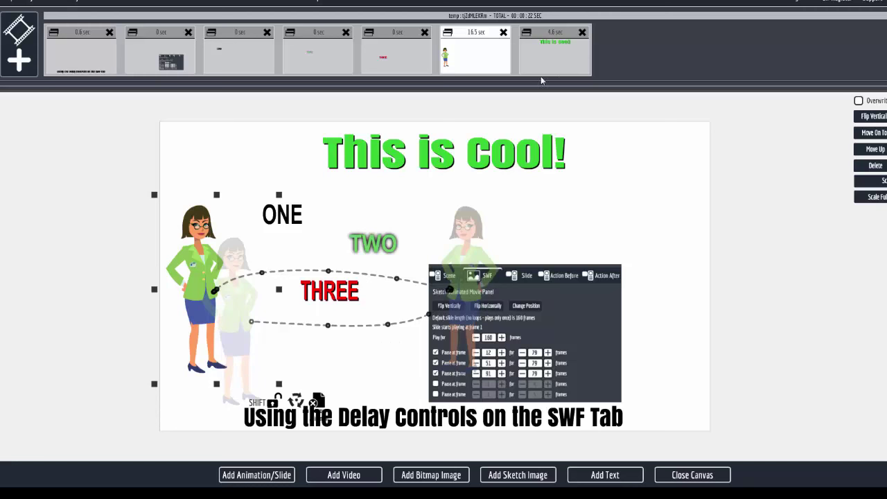
Play the whole project in the Preview window
left_click(209, 2)
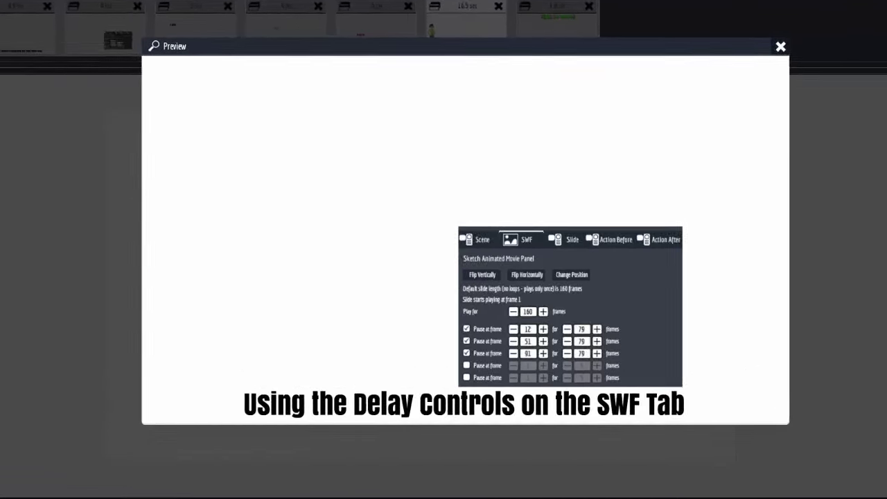